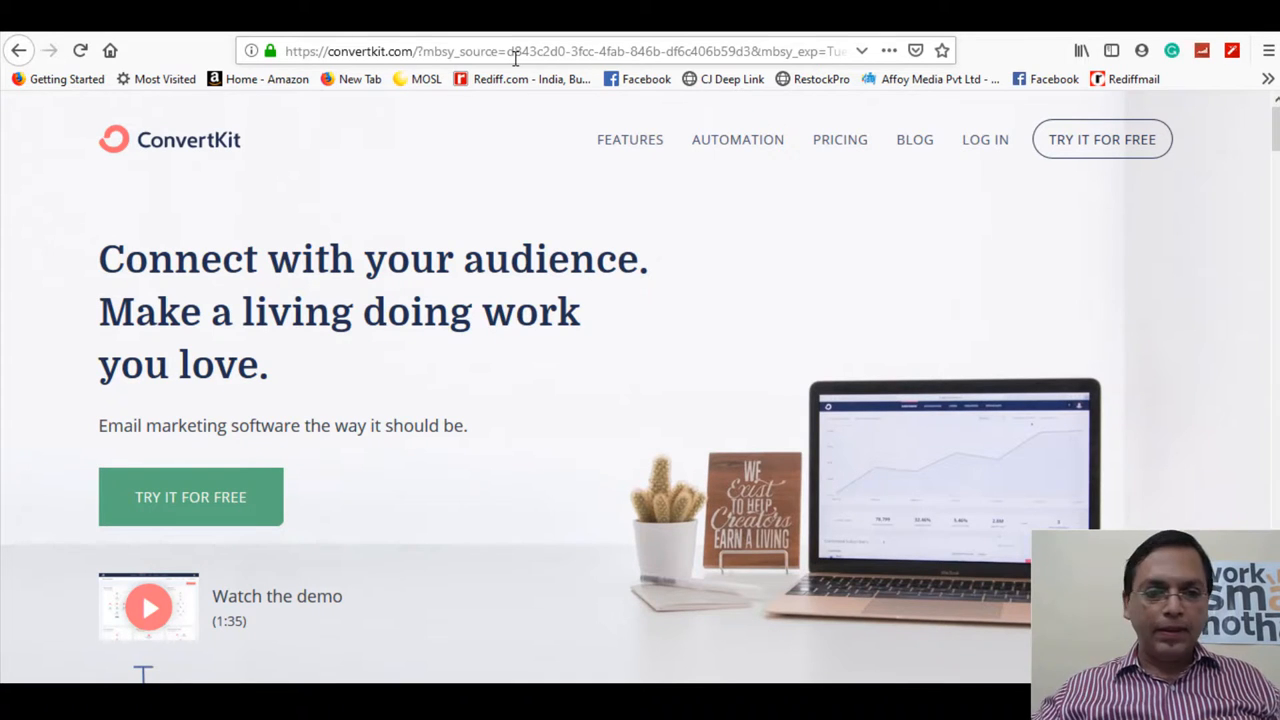
{"action": "scroll", "coordinate": [166, 200], "scroll_direction": "down", "scroll_amount": 3}
{"action": "scroll", "coordinate": [160, 335], "scroll_direction": "down", "scroll_amount": 2}
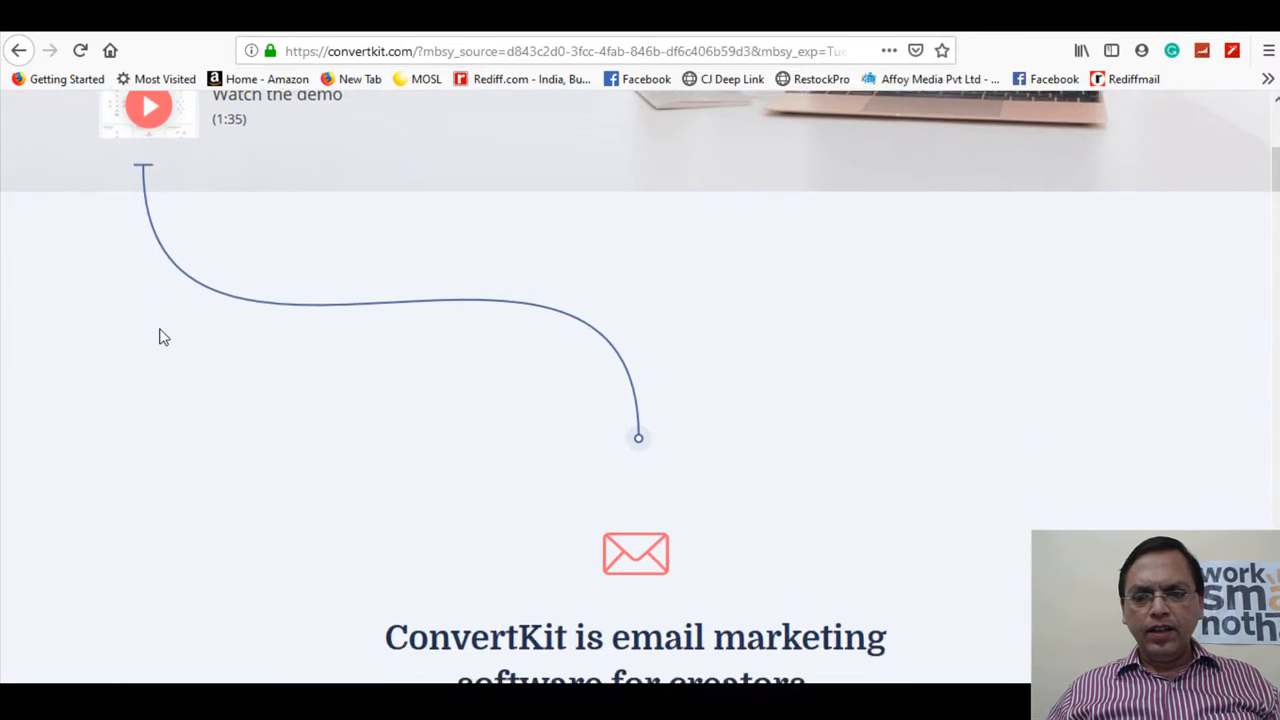
{"action": "scroll", "coordinate": [160, 335], "scroll_direction": "down", "scroll_amount": 3}
{"action": "scroll", "coordinate": [160, 335], "scroll_direction": "down", "scroll_amount": 2}
{"action": "scroll", "coordinate": [160, 335], "scroll_direction": "down", "scroll_amount": 4}
{"action": "scroll", "coordinate": [160, 335], "scroll_direction": "down", "scroll_amount": 1}
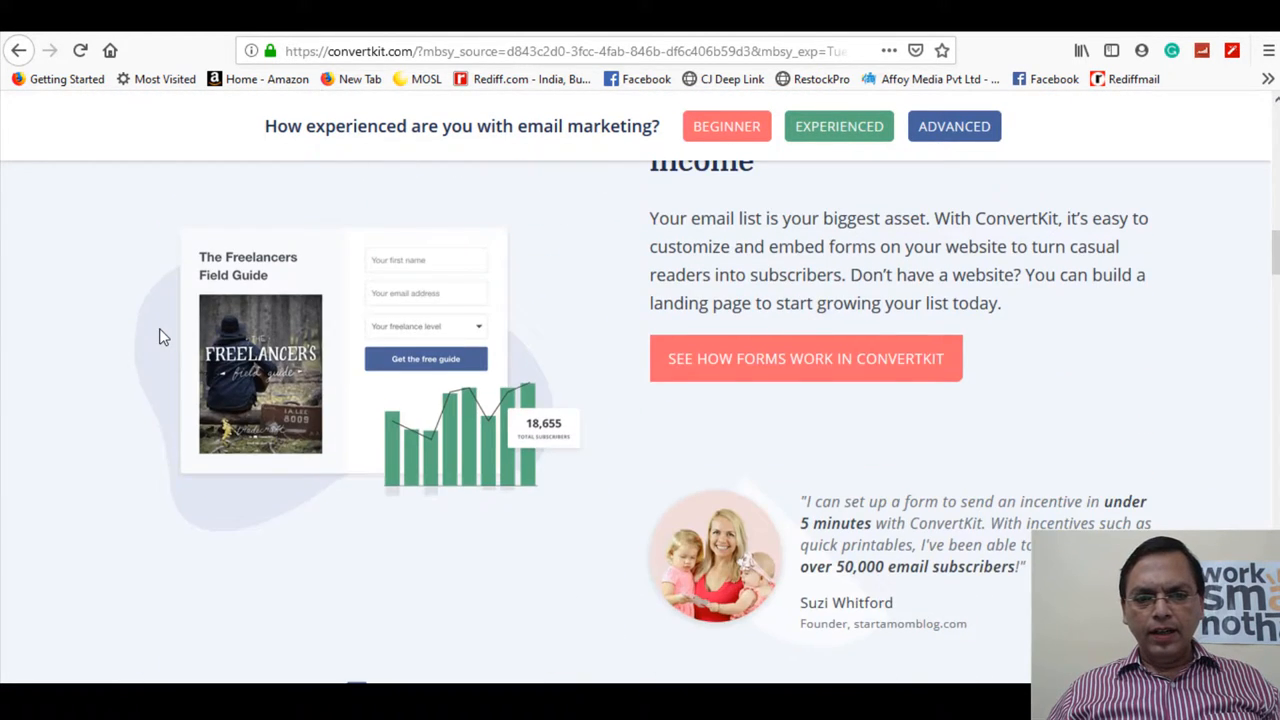
{"action": "scroll", "coordinate": [160, 335], "scroll_direction": "down", "scroll_amount": 2}
{"action": "scroll", "coordinate": [160, 335], "scroll_direction": "down", "scroll_amount": 2}
{"action": "scroll", "coordinate": [160, 335], "scroll_direction": "down", "scroll_amount": 5}
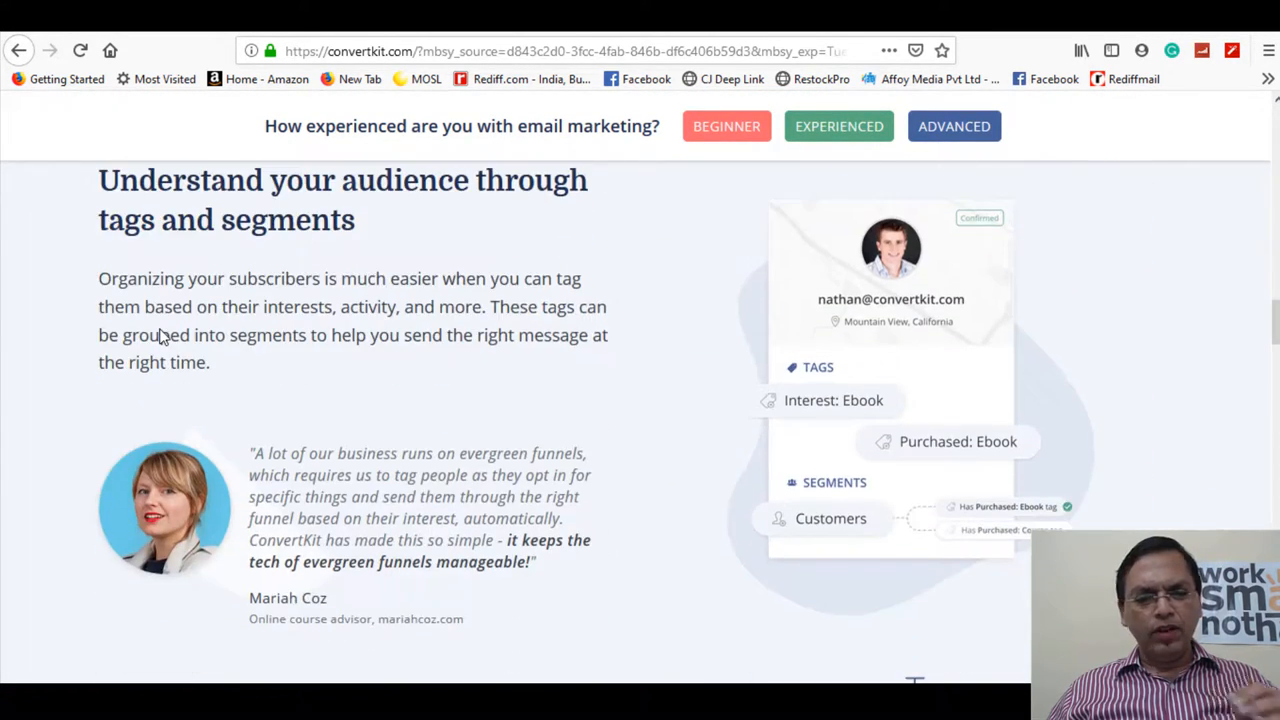
{"action": "scroll", "coordinate": [400, 380], "scroll_direction": "down", "scroll_amount": 2}
{"action": "scroll", "coordinate": [640, 440], "scroll_direction": "down", "scroll_amount": 3}
{"action": "scroll", "coordinate": [618, 420], "scroll_direction": "down", "scroll_amount": 3}
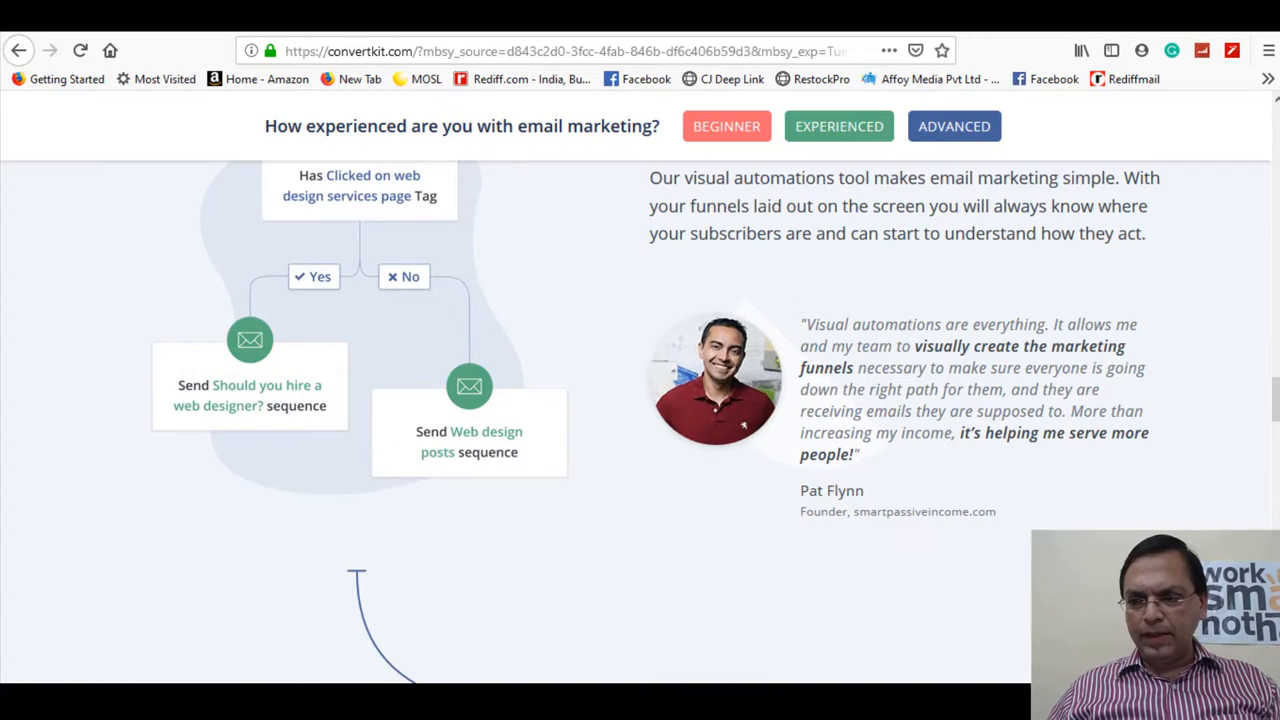
{"action": "scroll", "coordinate": [743, 427], "scroll_direction": "down", "scroll_amount": 5}
{"action": "scroll", "coordinate": [743, 427], "scroll_direction": "down", "scroll_amount": 5}
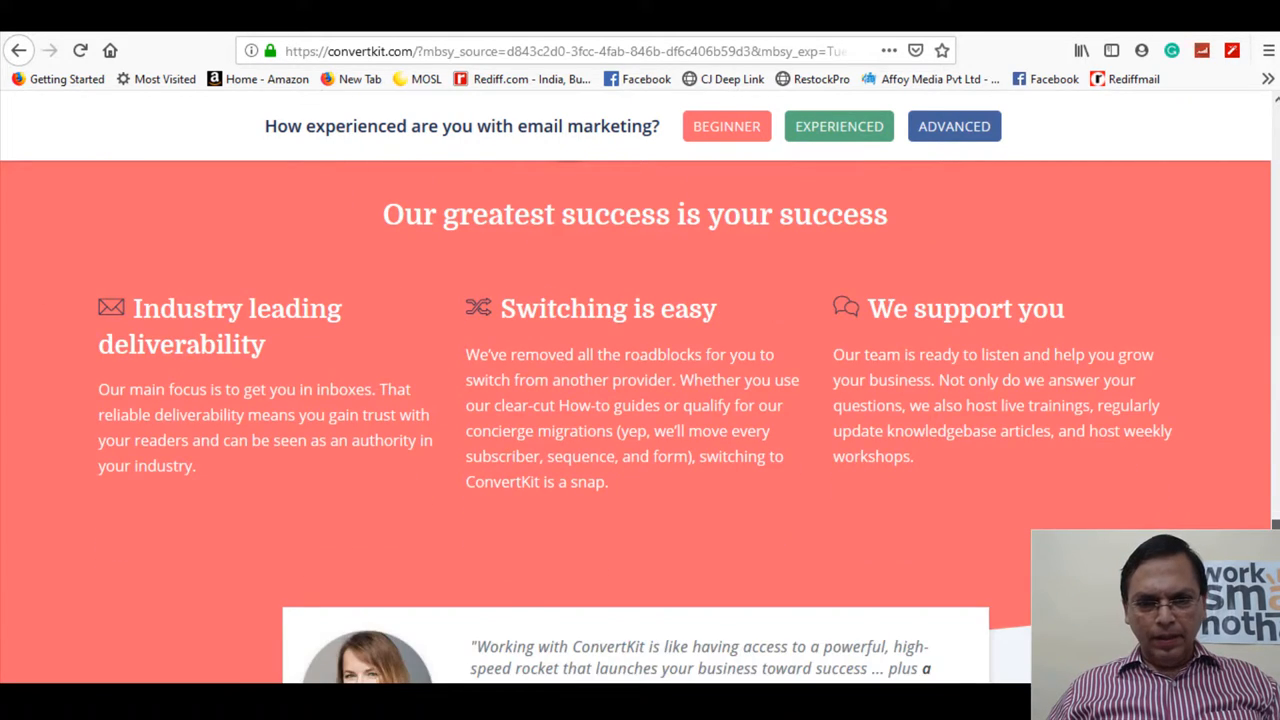
{"action": "scroll", "coordinate": [640, 420], "scroll_direction": "down", "scroll_amount": 4}
{"action": "scroll", "coordinate": [640, 420], "scroll_direction": "down", "scroll_amount": 4}
{"action": "scroll", "coordinate": [640, 420], "scroll_direction": "down", "scroll_amount": 2}
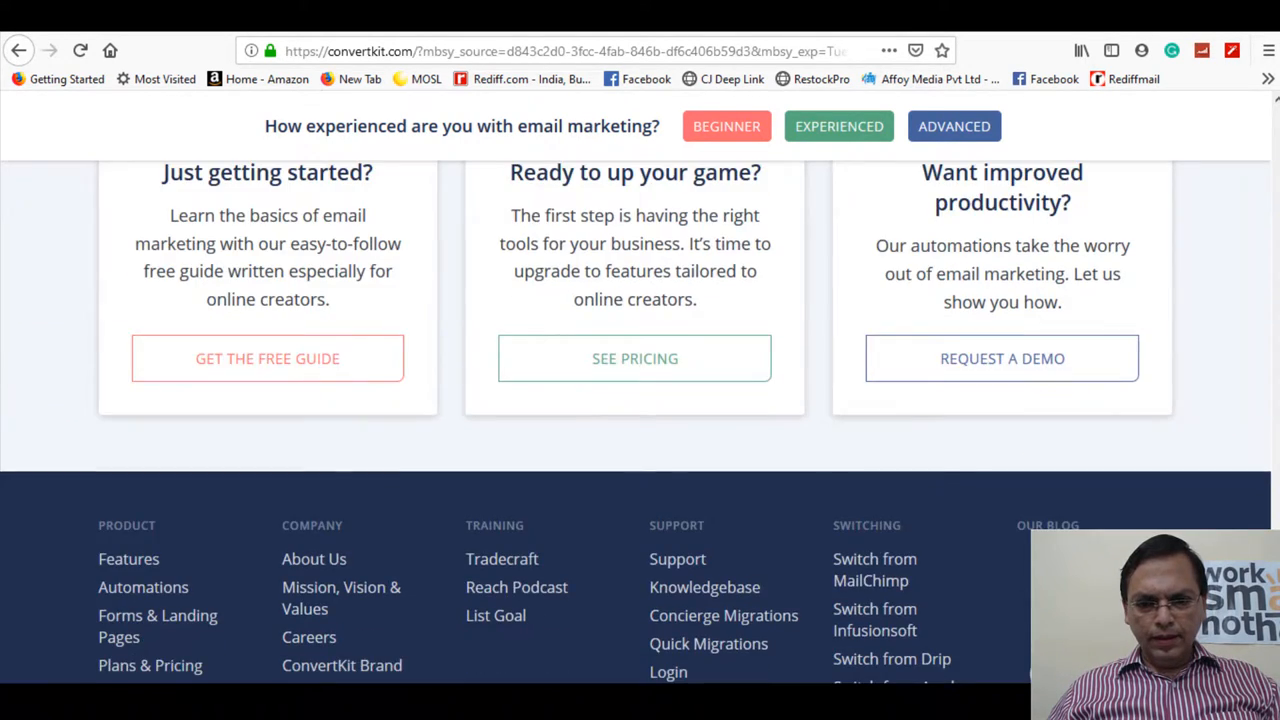
{"action": "key", "text": "Home"}
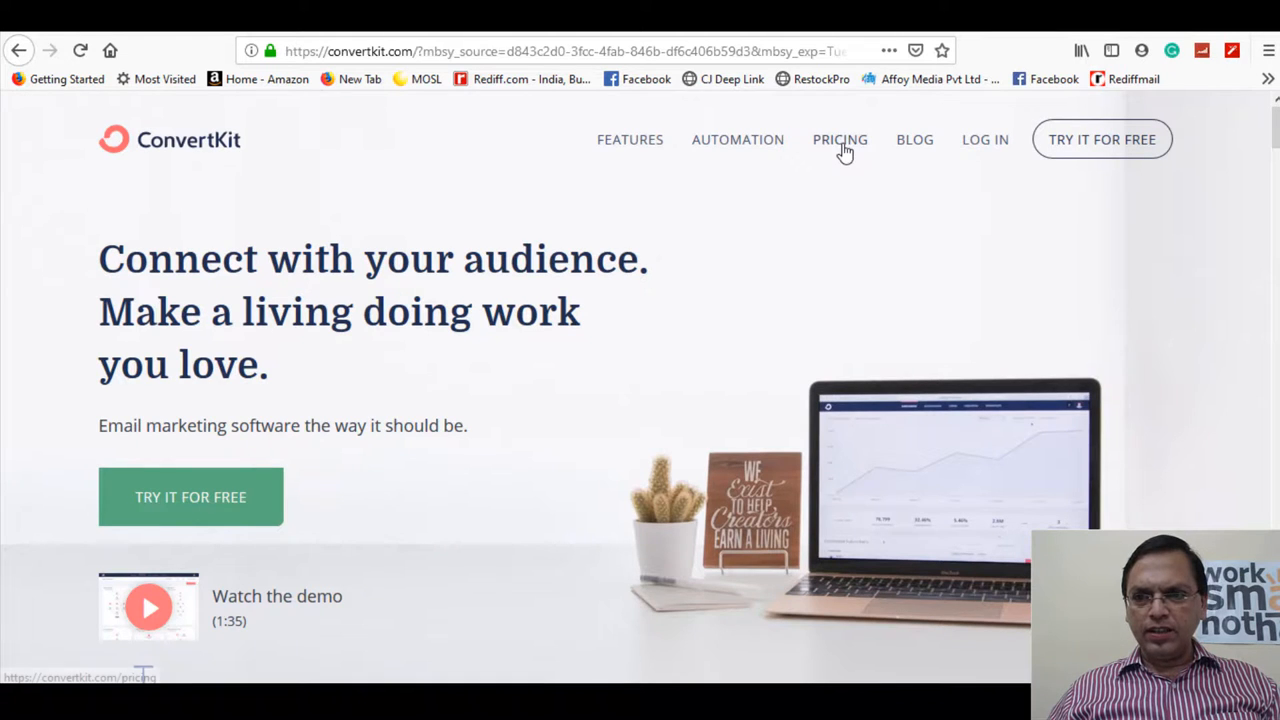
Show the ConvertKit pricing page with monthly tiers of $29, $49 and $79.
{"action": "left_click", "coordinate": [843, 150]}
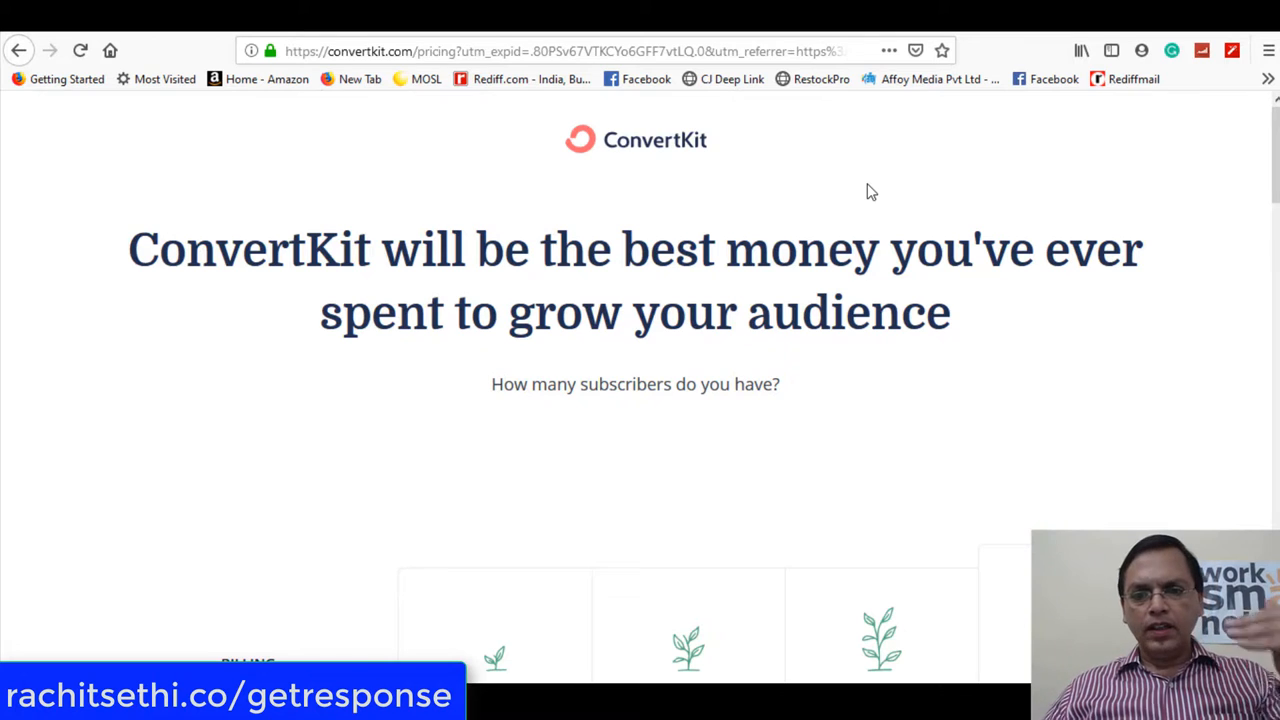
{"action": "scroll", "coordinate": [869, 188], "scroll_direction": "down", "scroll_amount": 4}
{"action": "scroll", "coordinate": [869, 184], "scroll_direction": "down", "scroll_amount": 1}
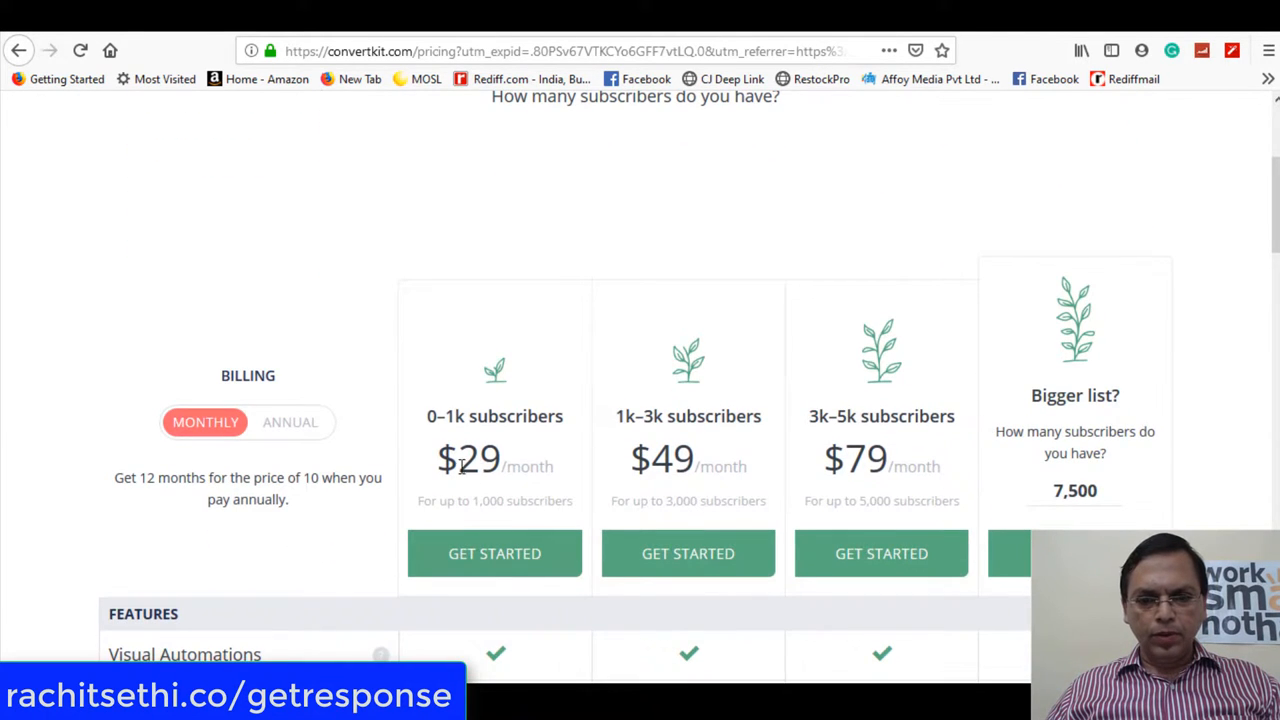